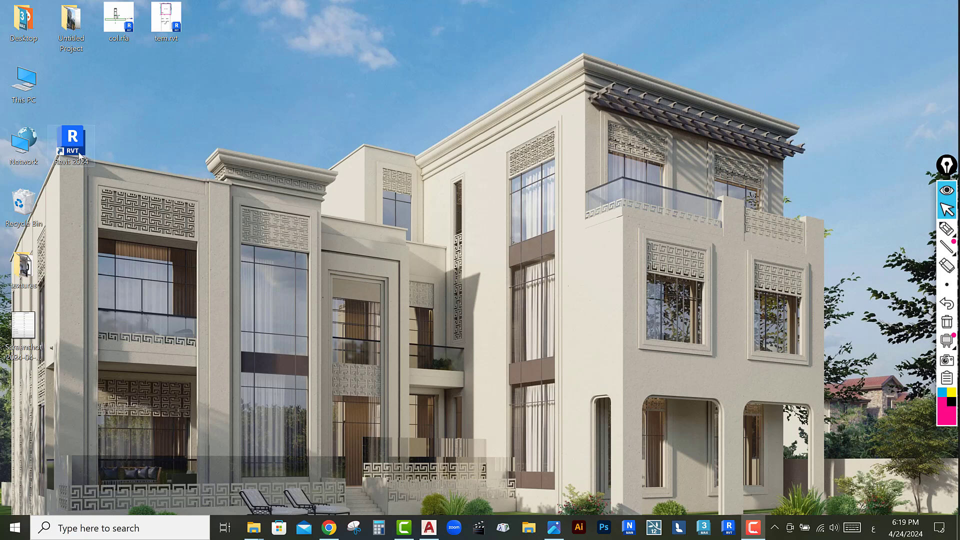
# - Open the language-code table screenshot in Photos as a smaller window on the right side
pyautogui.doubleClick(35, 331)
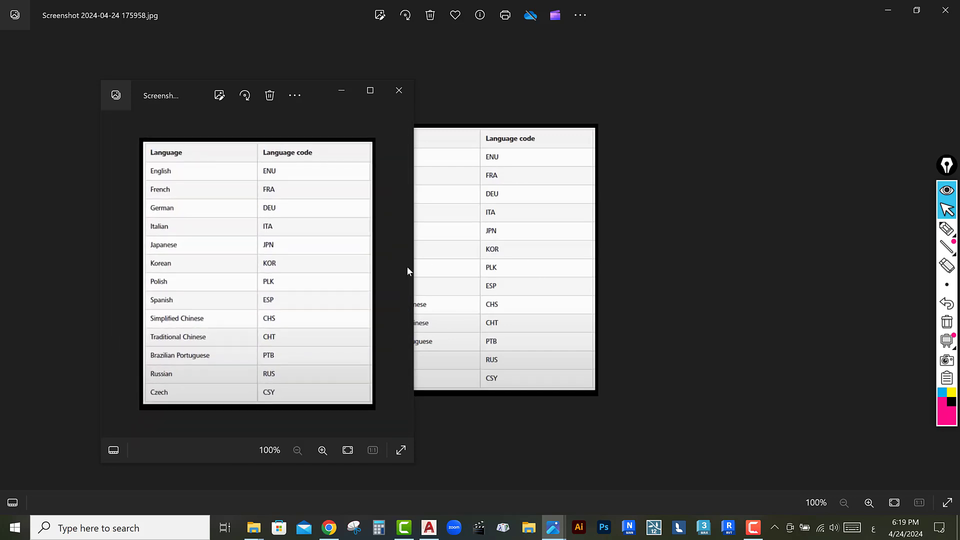
pyautogui.scroll(2, 395, 186)
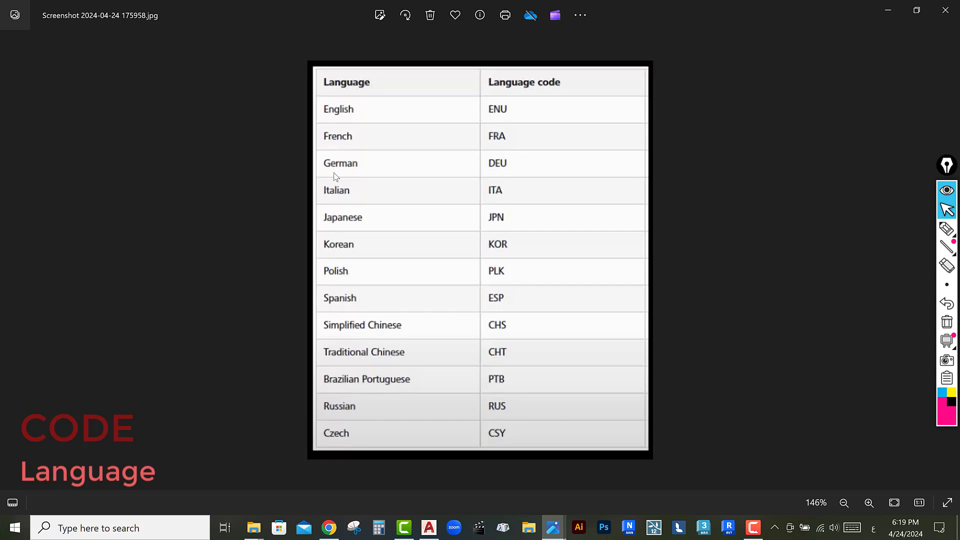
pyautogui.click(916, 10)
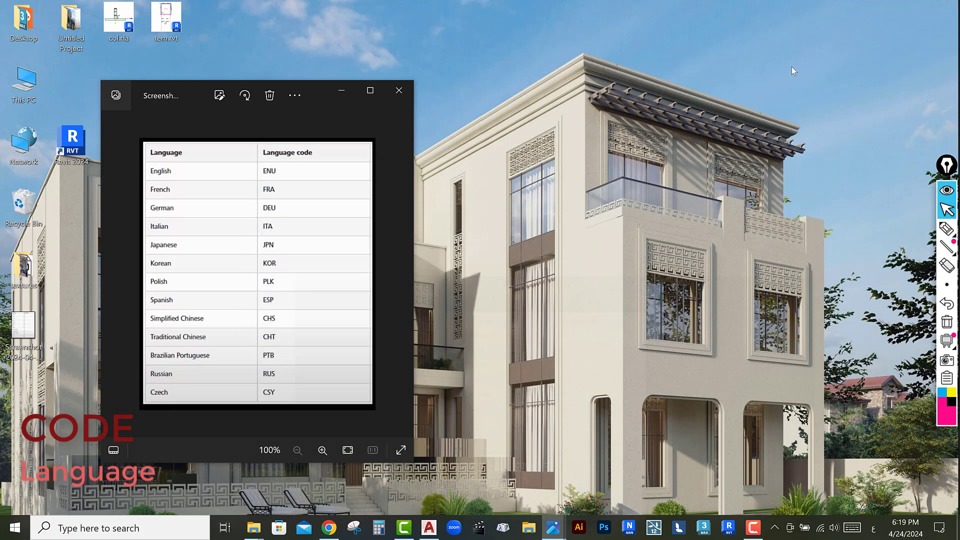
pyautogui.moveTo(202, 95); pyautogui.dragTo(688, 81)
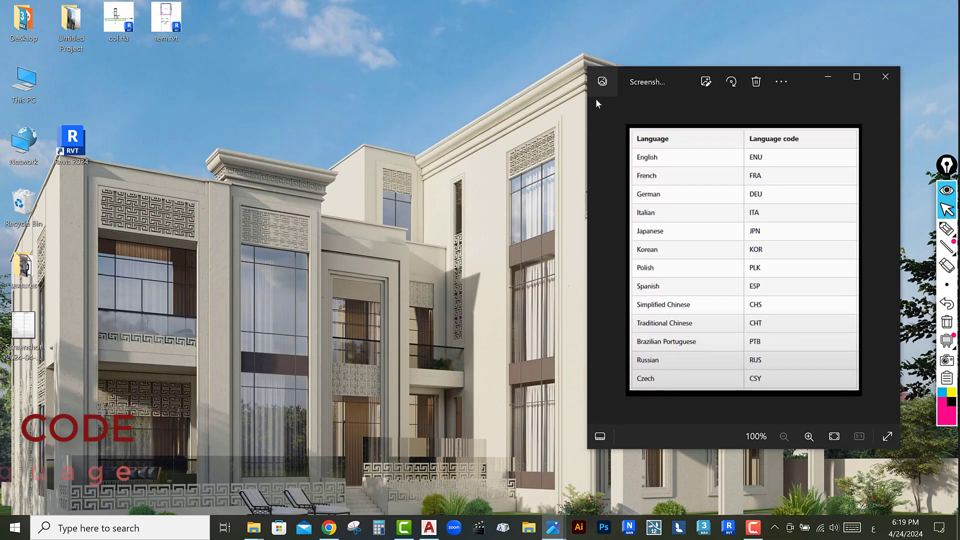
# - Replace ENU with DEU at the end of the Revit 2024 shortcut's Target
pyautogui.rightClick(76, 146)
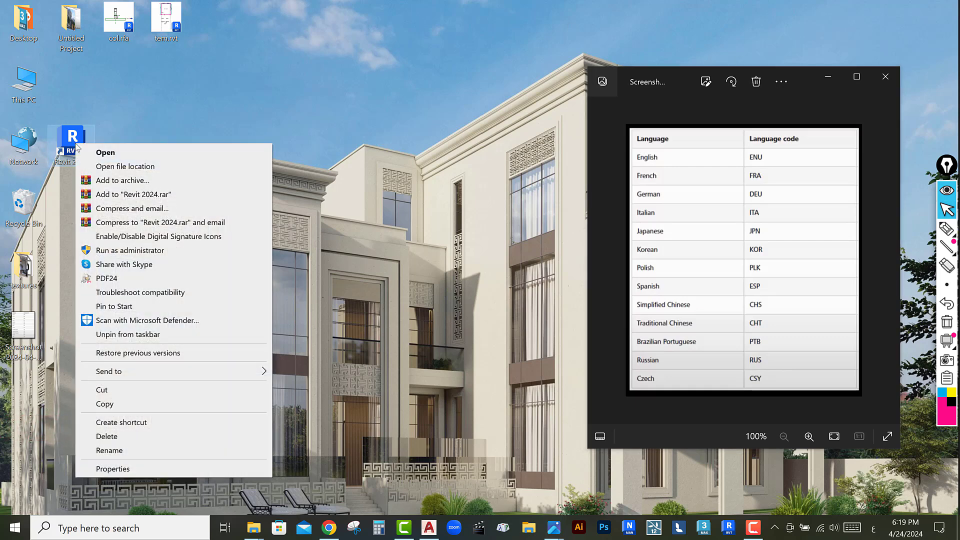
pyautogui.click(139, 468)
pyautogui.click(292, 262)
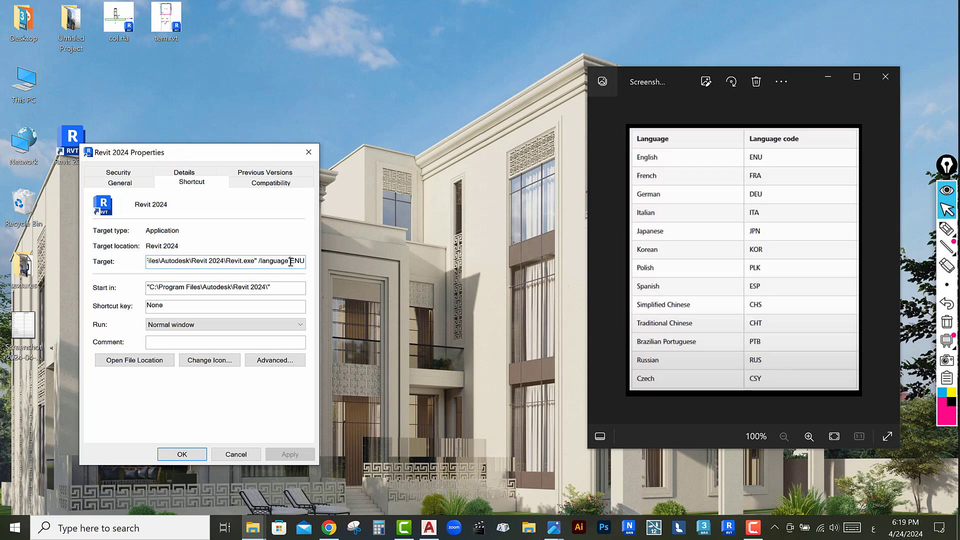
pyautogui.moveTo(290, 261); pyautogui.dragTo(311, 268)
pyautogui.write('ي')
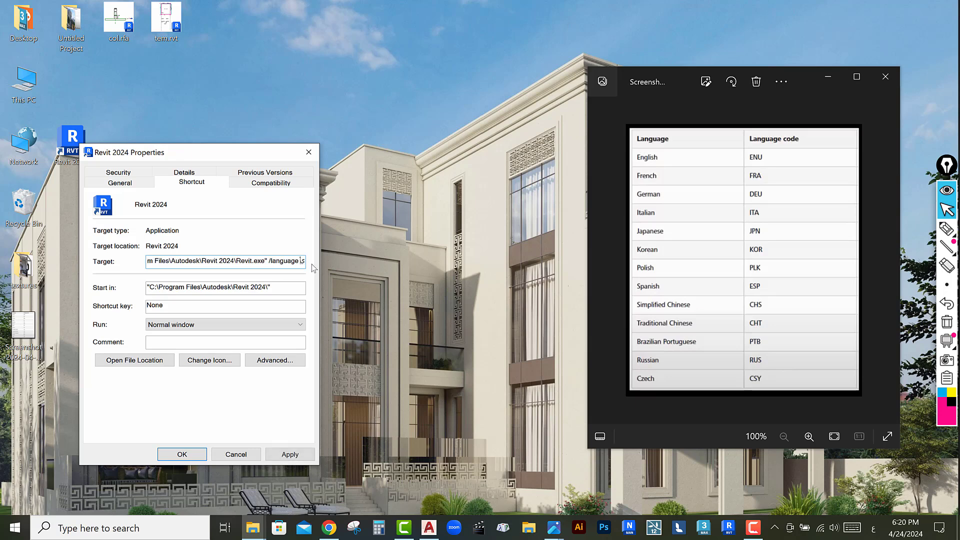
pyautogui.press('BackSpace')
pyautogui.hotkey('alt', 'shift')
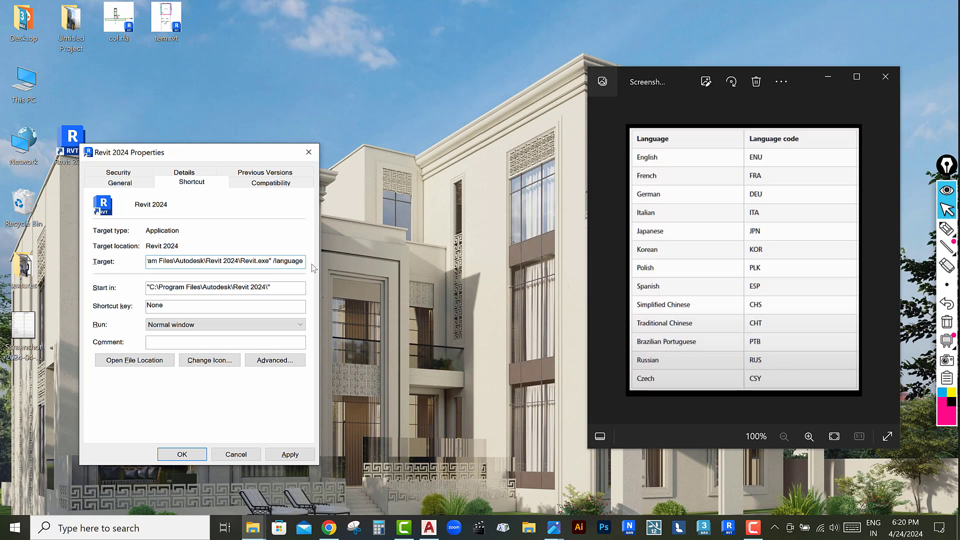
pyautogui.write('DE')
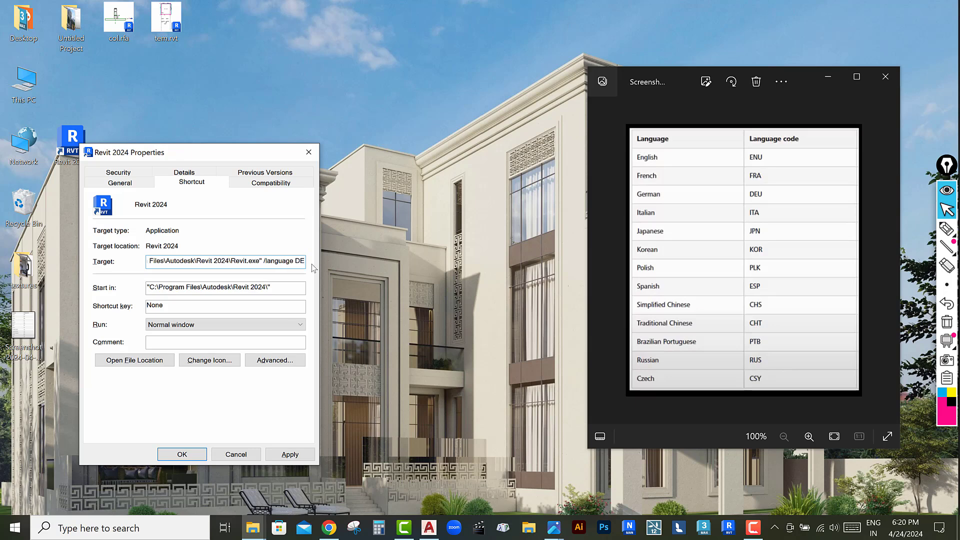
pyautogui.write('U')
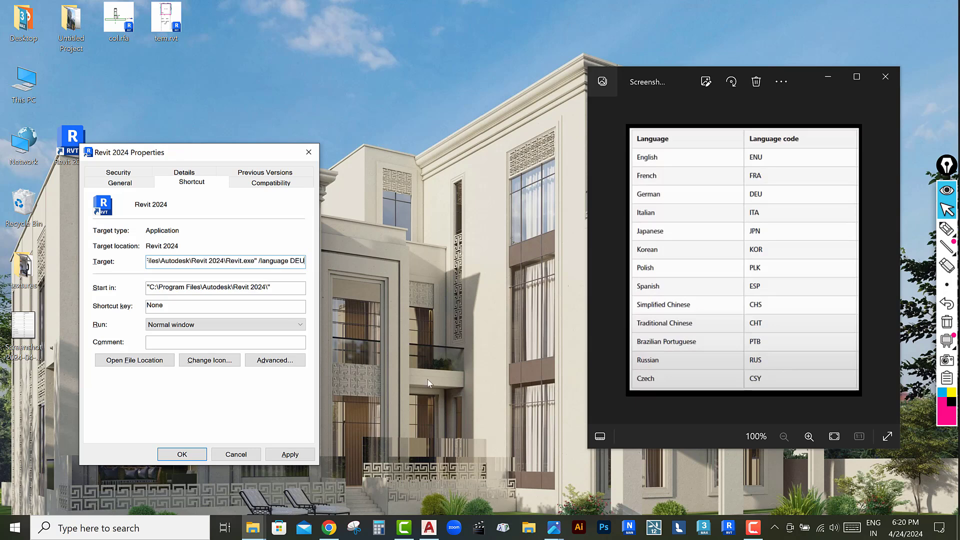
# - Apply the new shortcut target with administrator permission and close Properties
pyautogui.click(293, 456)
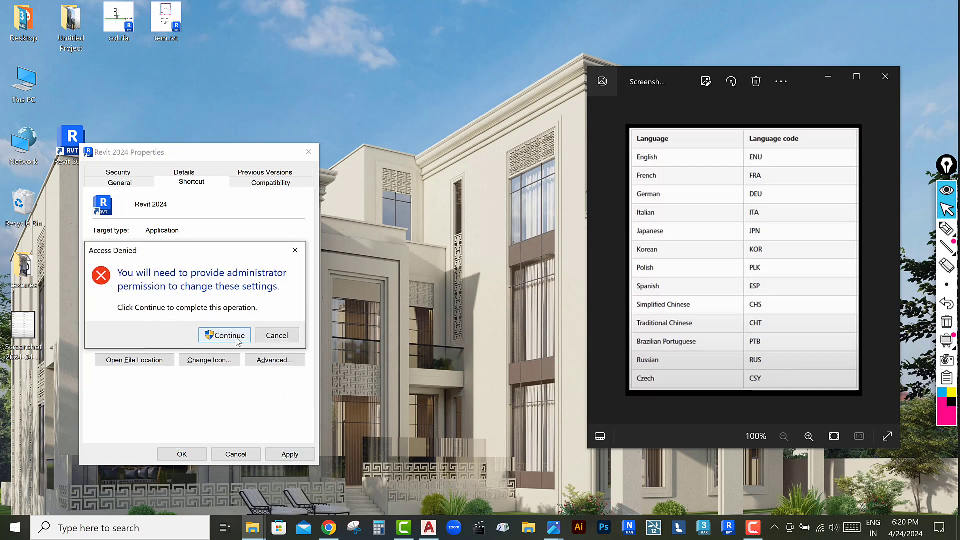
pyautogui.click(237, 338)
pyautogui.click(183, 453)
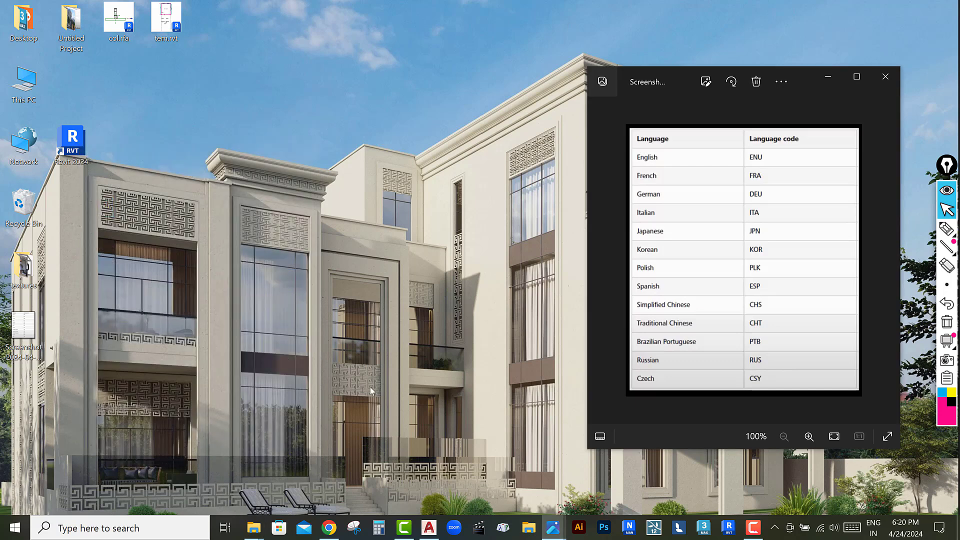
# - Start Revit 2024 from the DEU shortcut to load the German start screen
pyautogui.doubleClick(76, 148)
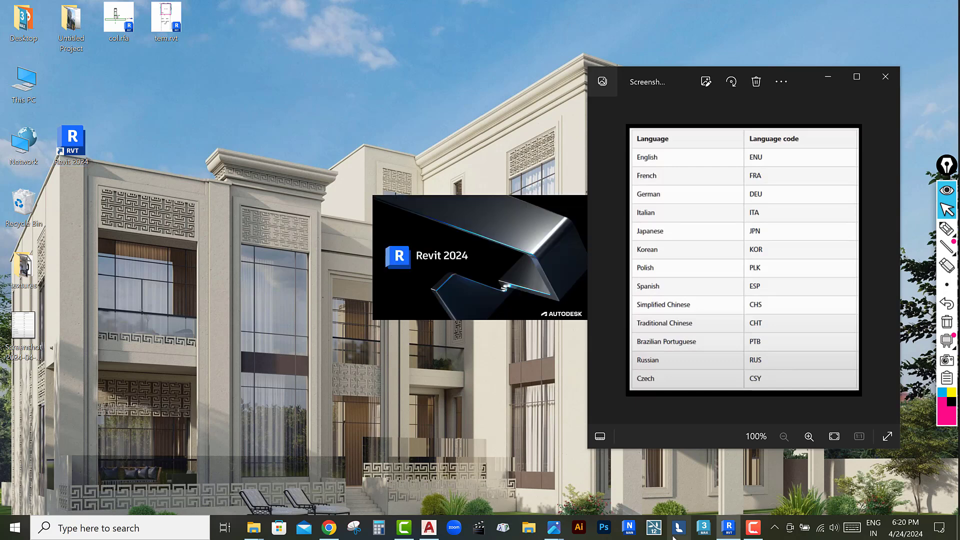
pyautogui.click(753, 527)
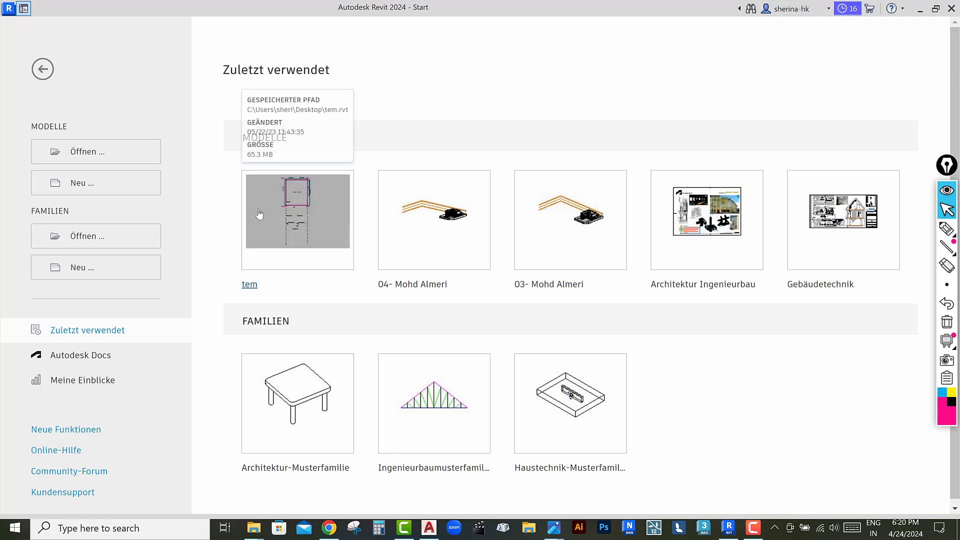
# - Create a new project from the BIM Architektur und Ingenieurbau template and review the German interface
pyautogui.click(83, 186)
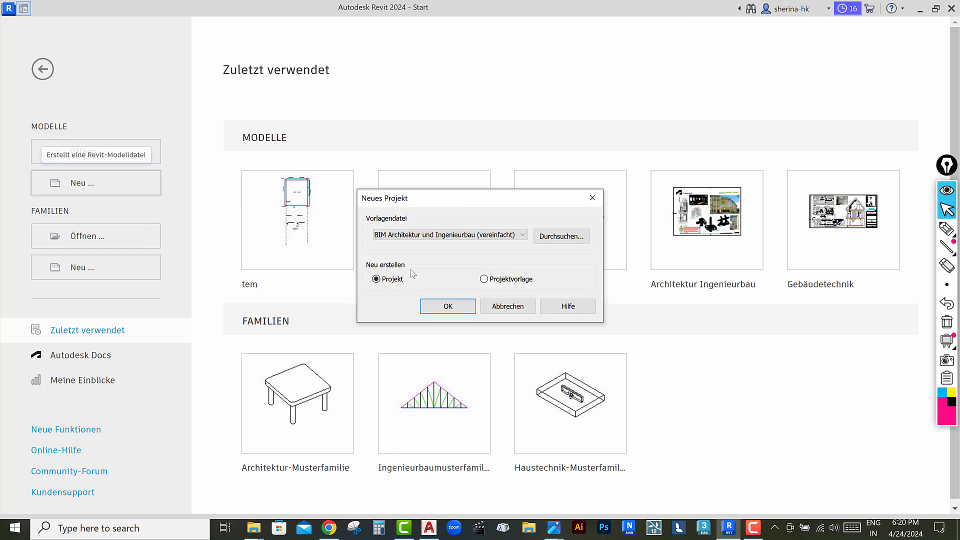
pyautogui.click(431, 239)
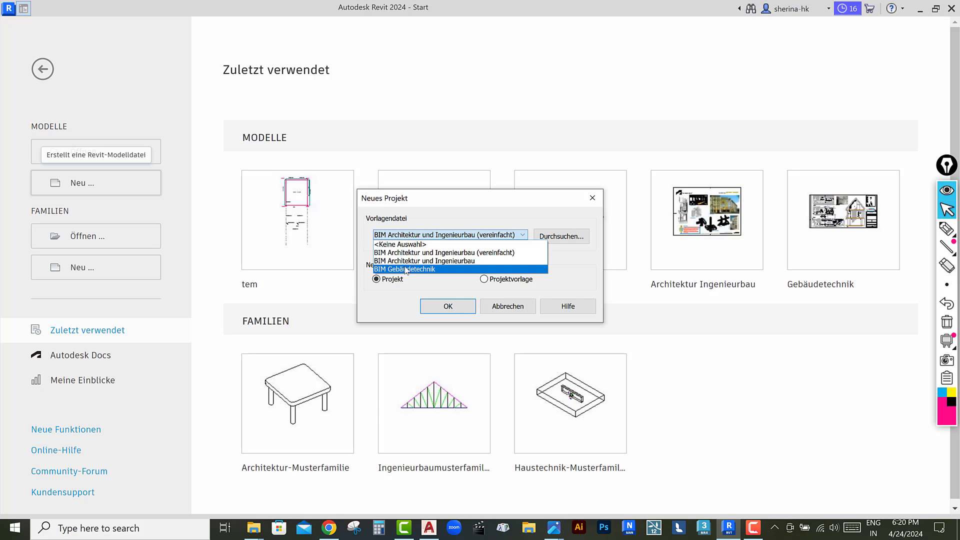
pyautogui.click(414, 260)
pyautogui.click(445, 306)
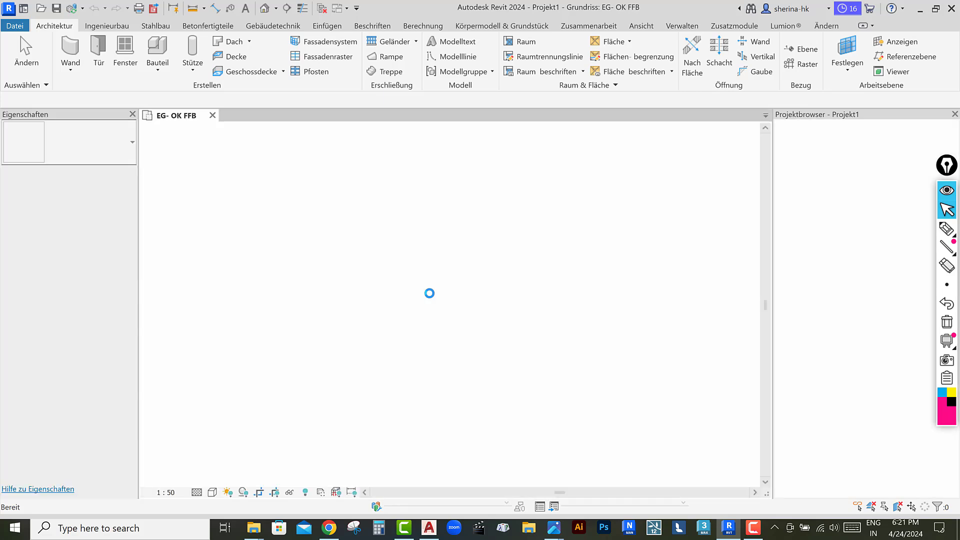
pyautogui.scroll(5, 447, 310)
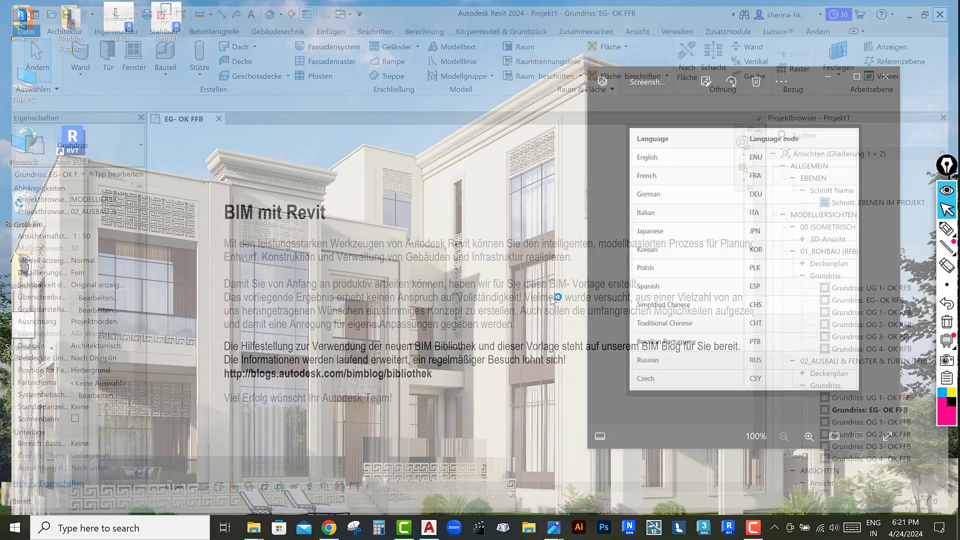
pyautogui.scroll(3, 752, 195)
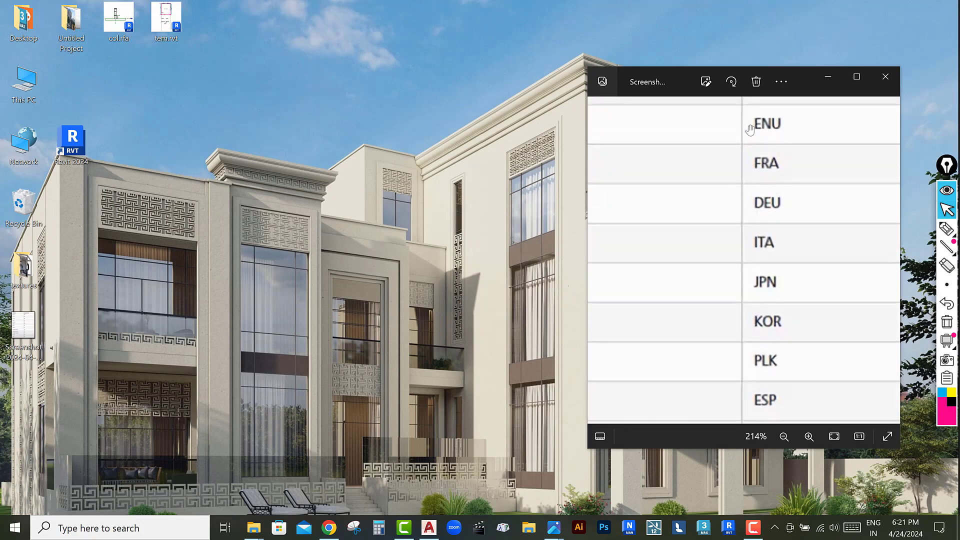
pyautogui.scroll(-4, 741, 185)
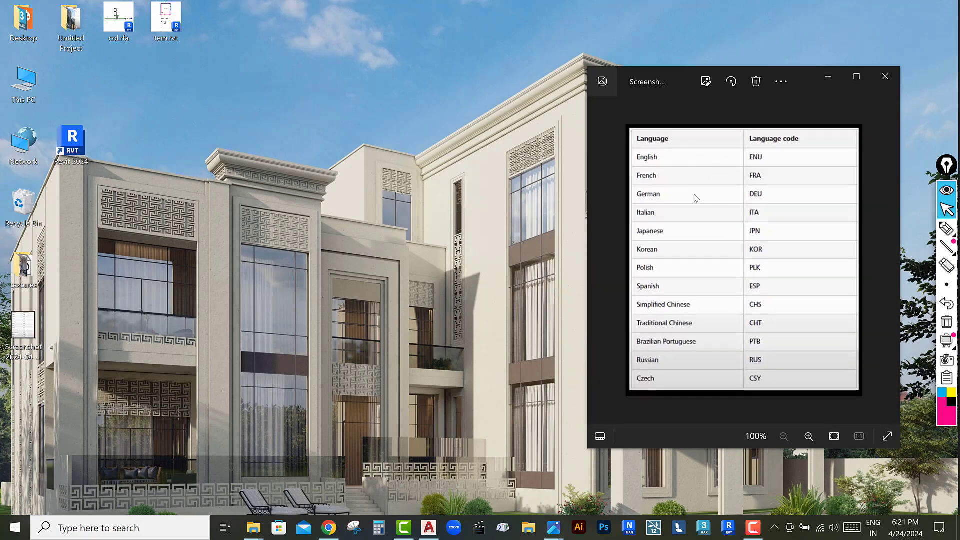
# - Replace DEU with ENU in the Revit 2024 shortcut's Target field
pyautogui.rightClick(77, 154)
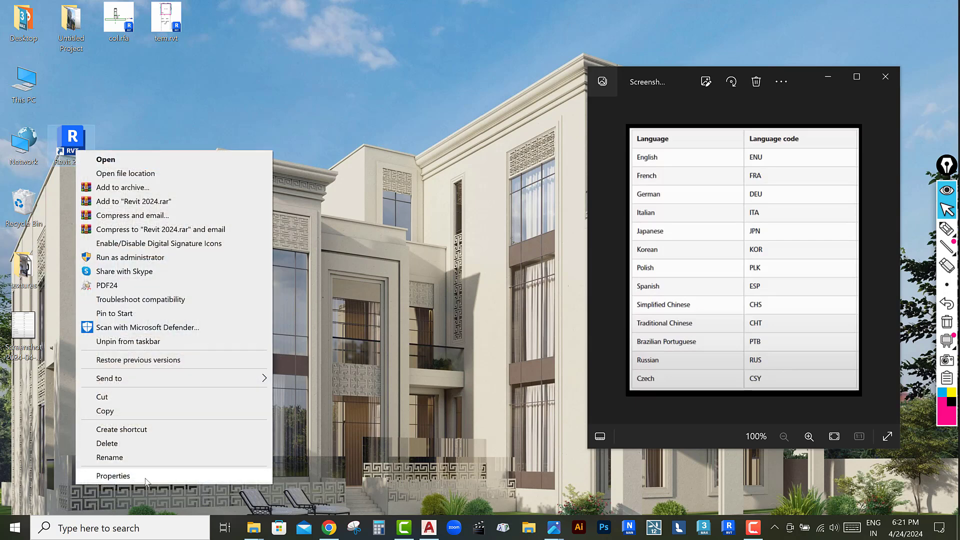
pyautogui.click(138, 481)
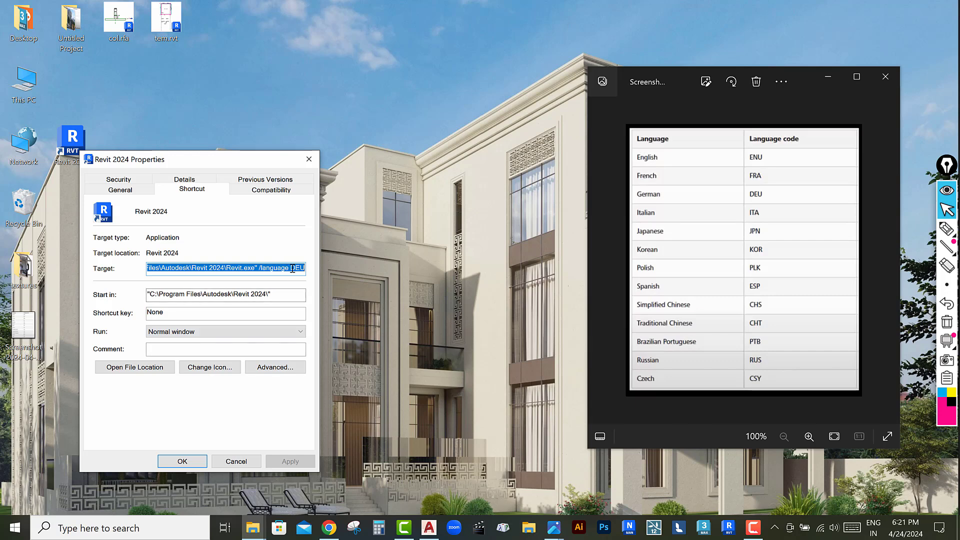
pyautogui.click(297, 270)
pyautogui.moveTo(290, 273); pyautogui.dragTo(325, 273)
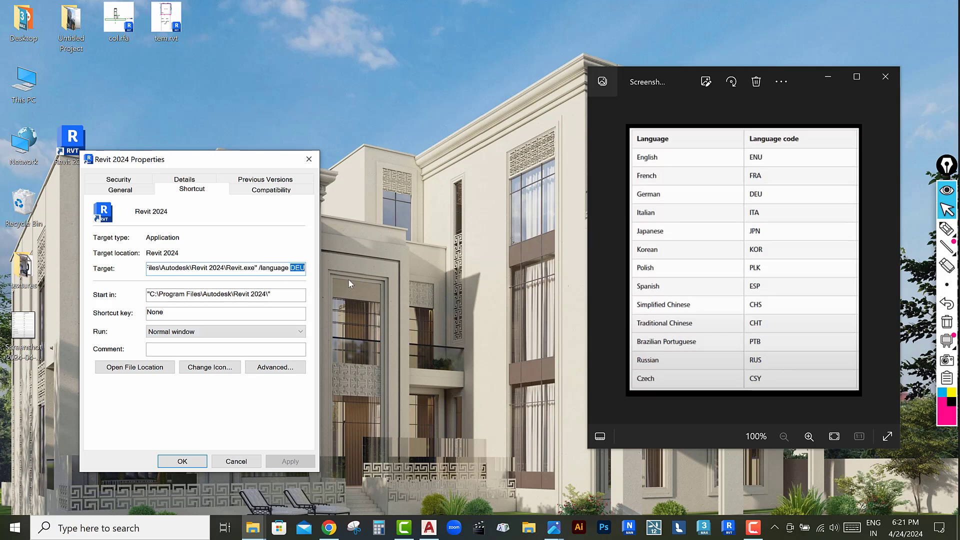
pyautogui.write('E')
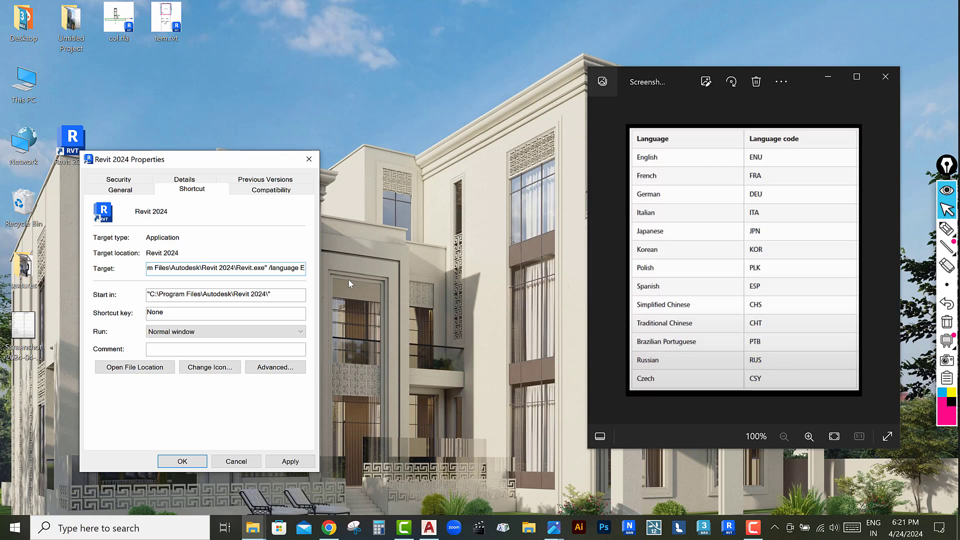
pyautogui.write('NU')
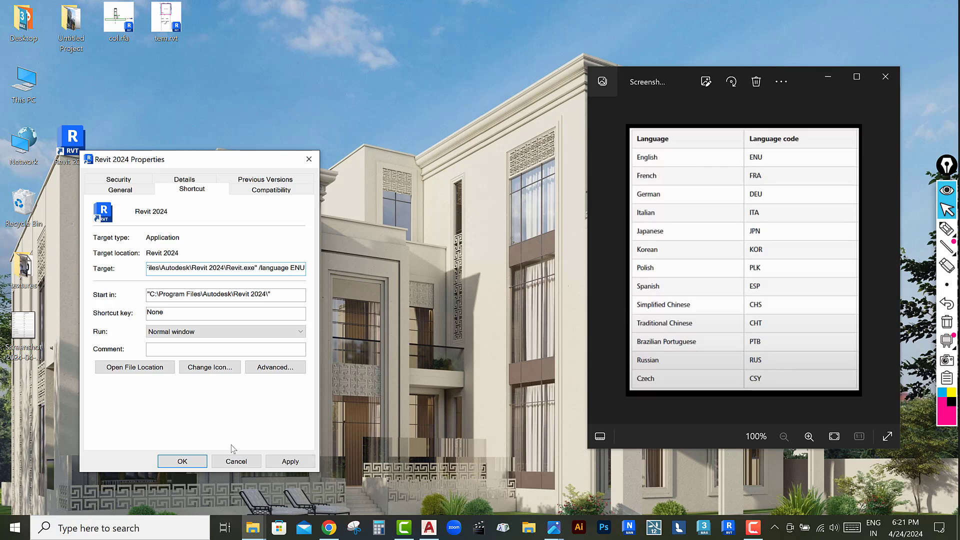
# - Apply the ENU target with administrator permission and close Properties
pyautogui.click(183, 462)
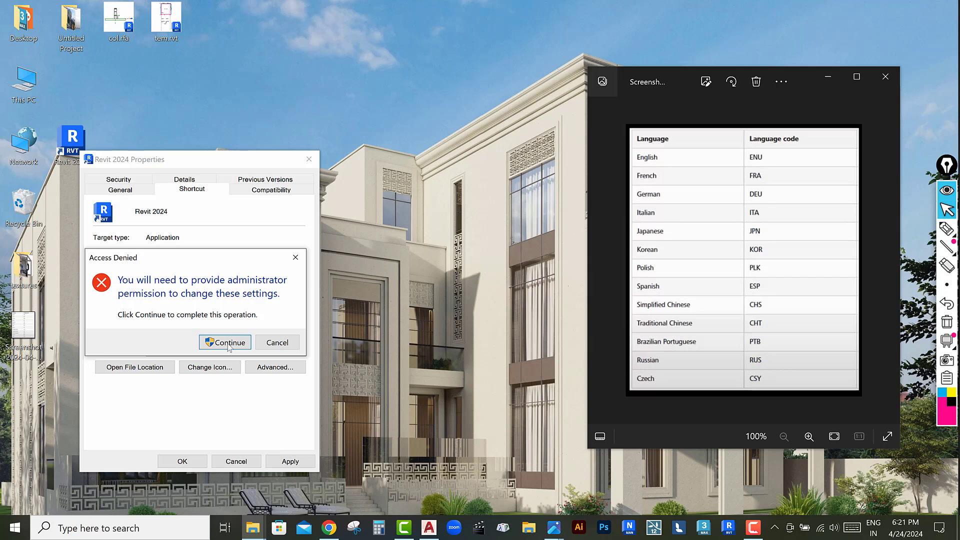
pyautogui.click(230, 345)
pyautogui.click(182, 461)
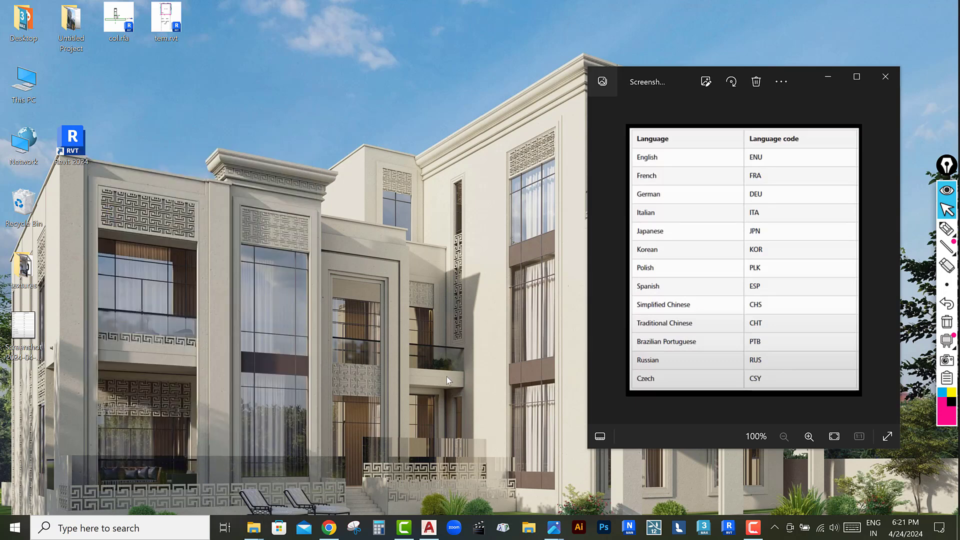
# - Start Revit 2024 from the ENU shortcut to load the English Home screen
pyautogui.doubleClick(84, 147)
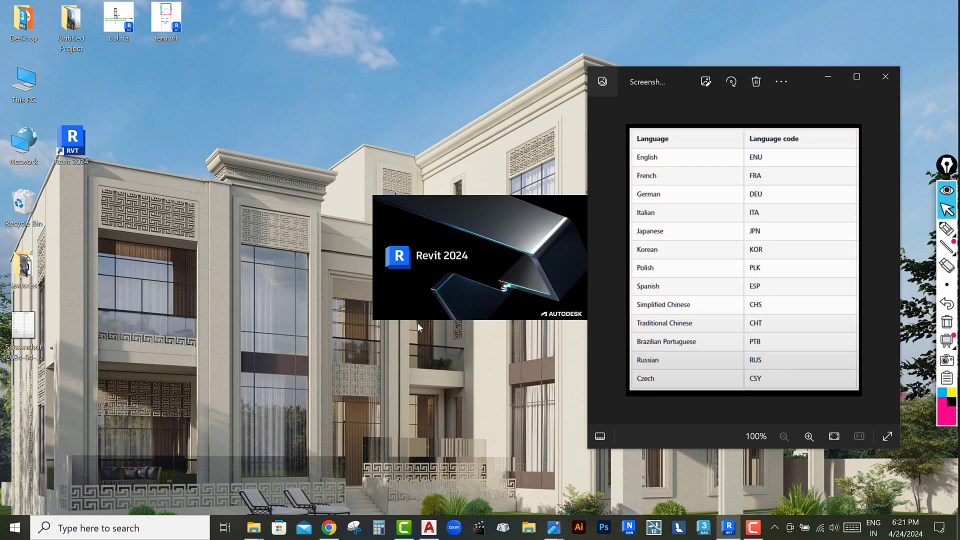
pyautogui.click(756, 535)
pyautogui.click(779, 491)
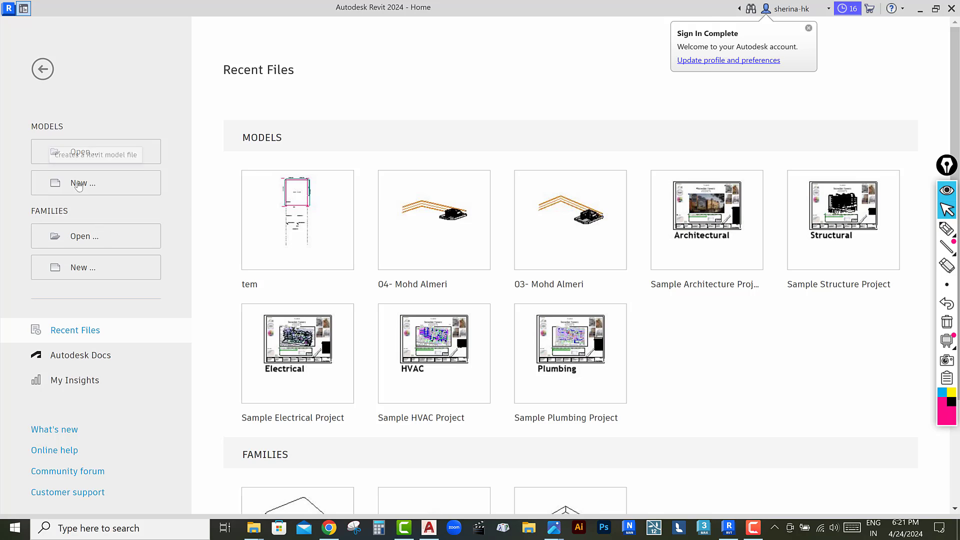
# - Create Project1 from the DefaultMetric template, opening the Level 1 floor plan
pyautogui.click(112, 192)
pyautogui.click(438, 240)
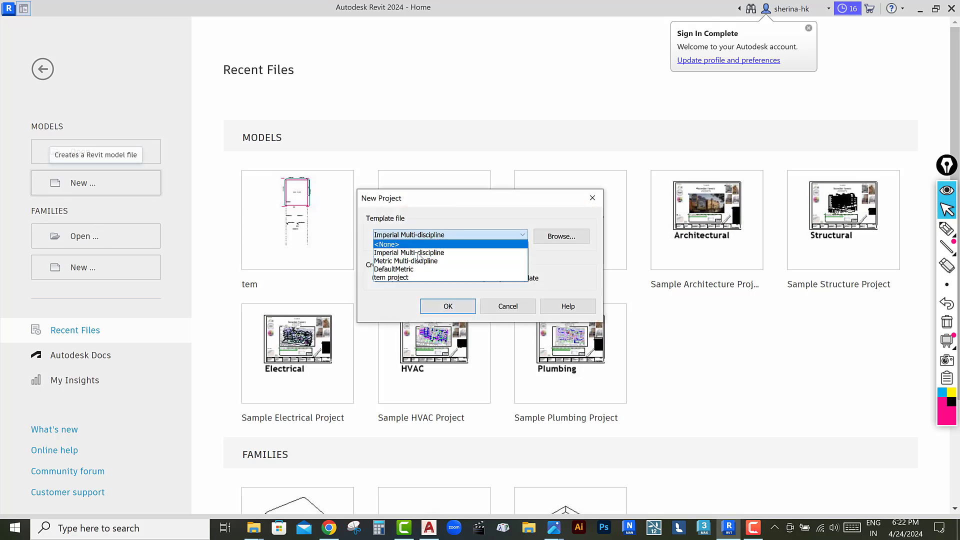
pyautogui.click(435, 268)
pyautogui.click(434, 304)
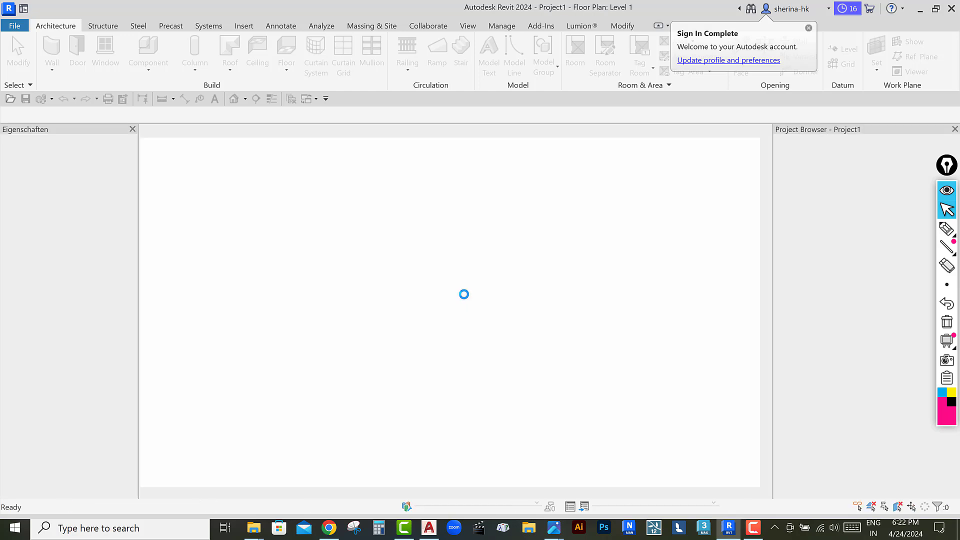
pyautogui.scroll(3, 458, 300)
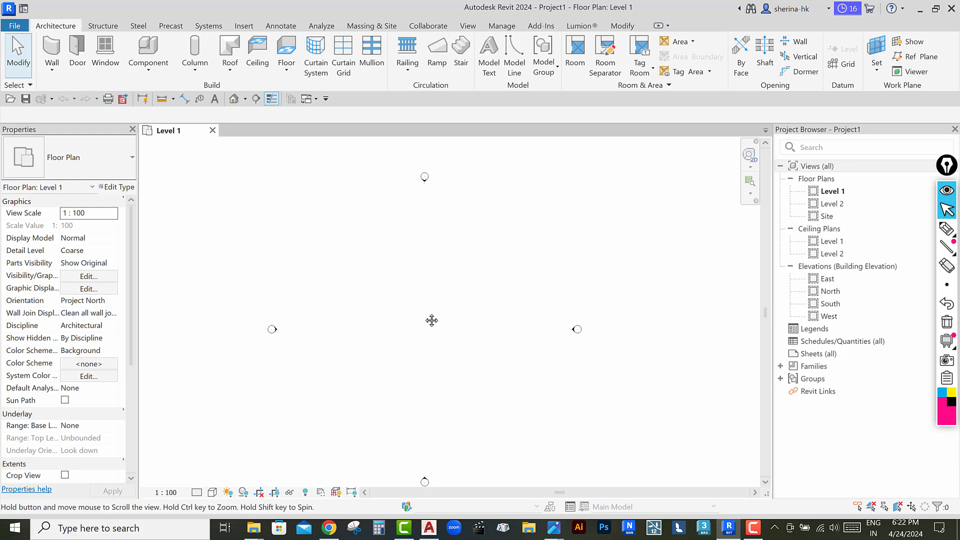
pyautogui.scroll(-2, 430, 320)
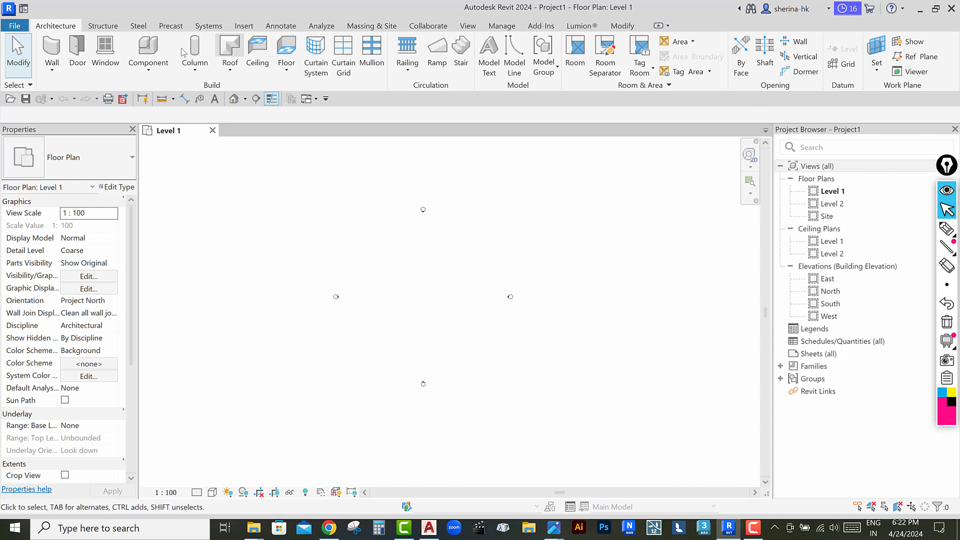